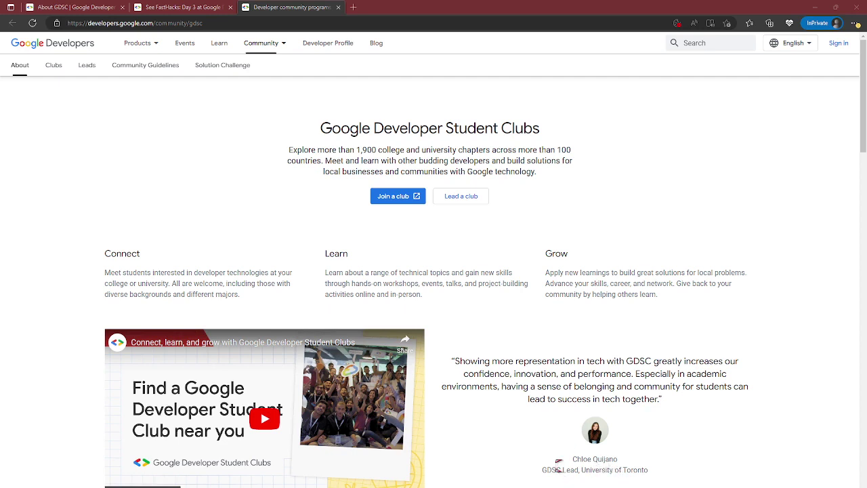
Step: Examine the Google Developer Student Clubs overview page, including its web address and the Connect, Learn and Grow sections
left_click(95, 24)
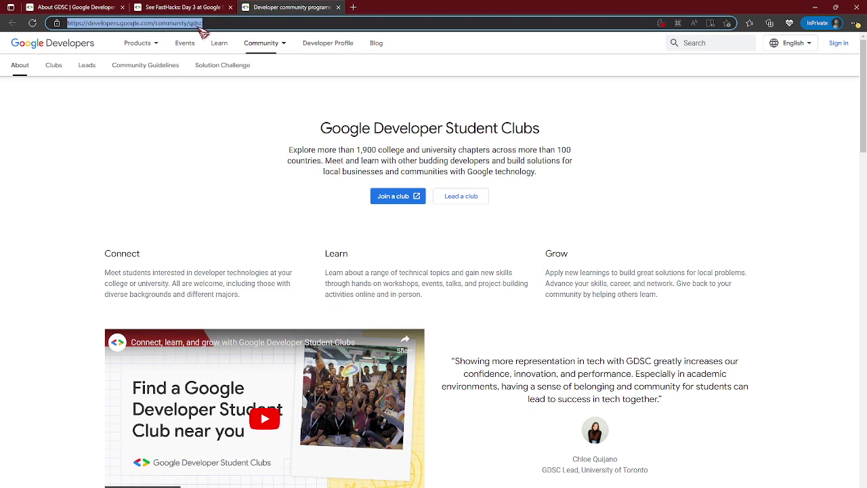
left_click(238, 284)
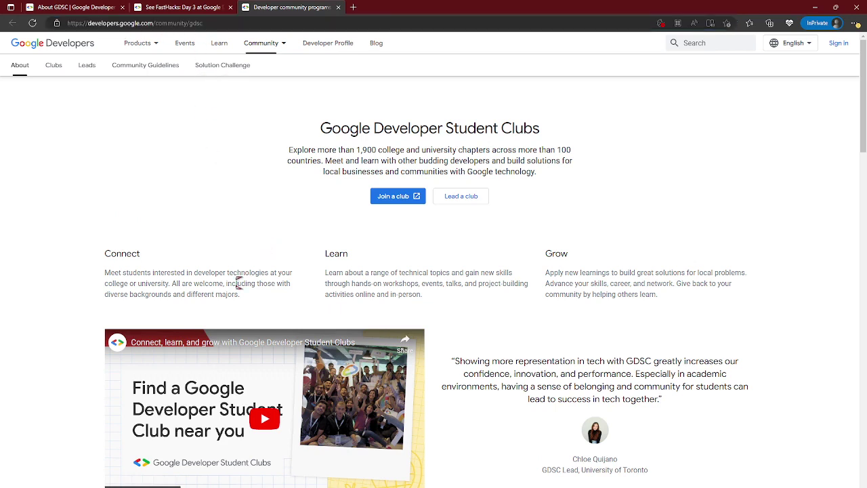
scroll(241, 285, "down", 1)
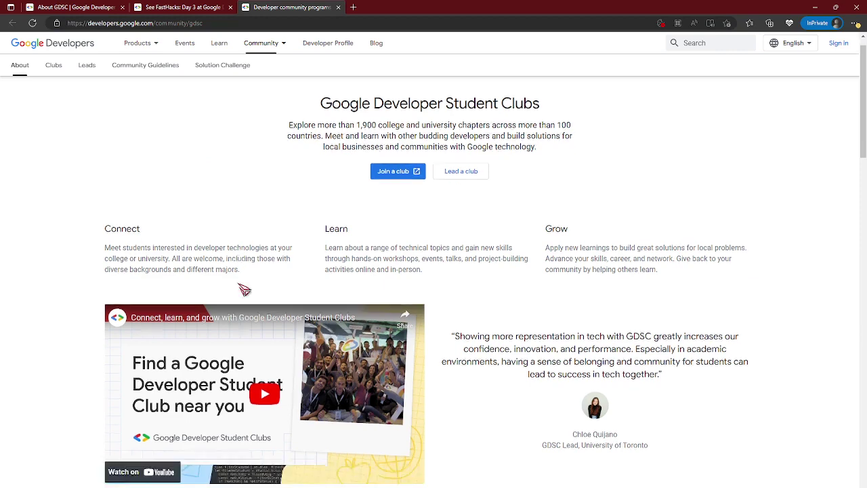
scroll(538, 354, "up", 1)
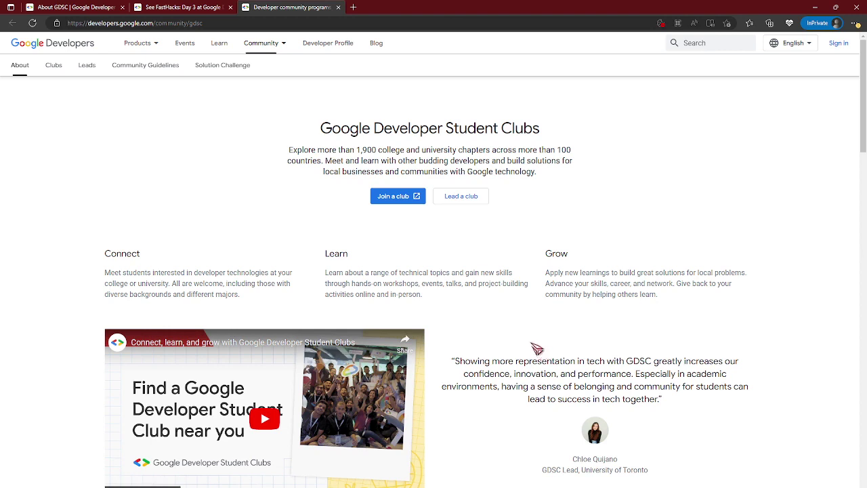
double_click(331, 255)
left_click(345, 276)
Step: Switch to the gdsc.community.dev home page, check its web address and bring up the upcoming events
left_click(75, 8)
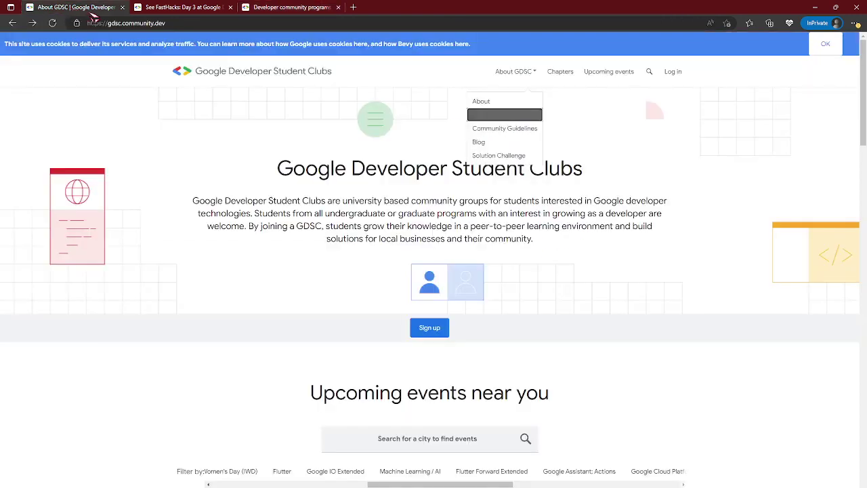
left_click(116, 22)
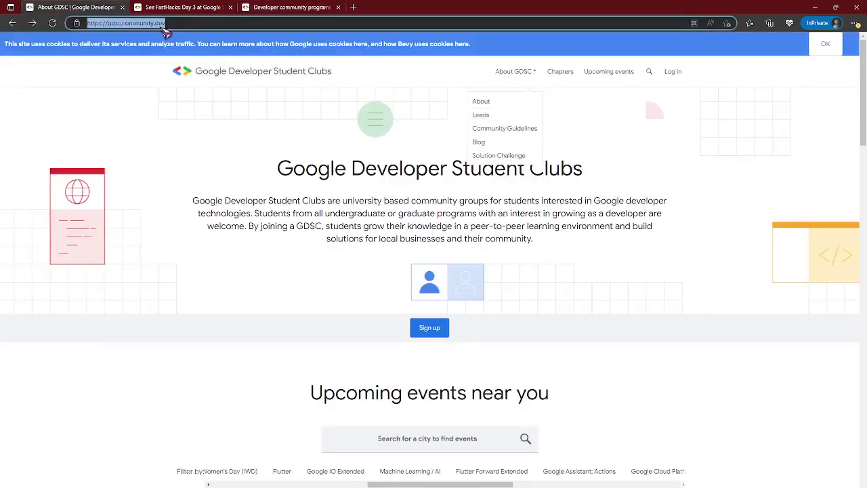
left_click(264, 161)
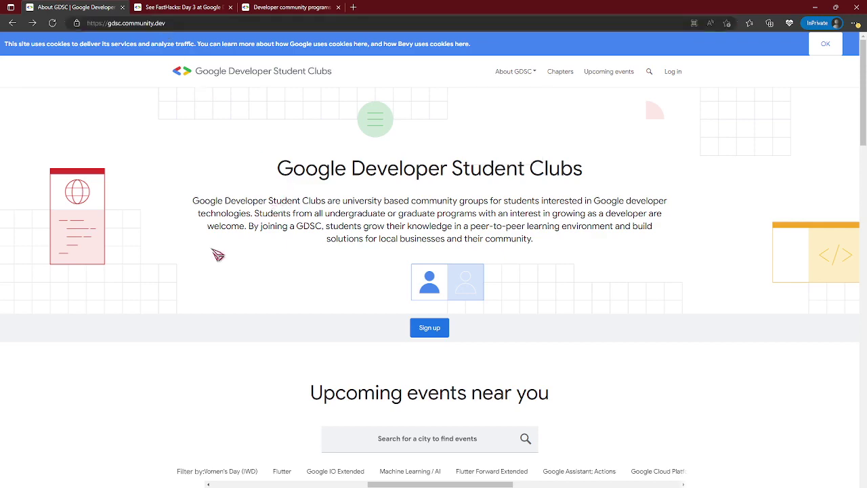
scroll(211, 254, "down", 3)
left_click(173, 364)
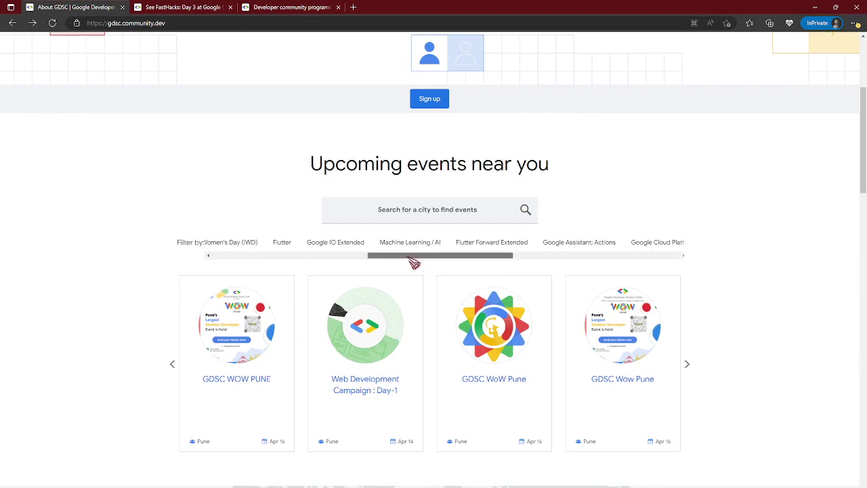
Step: Remove the UI / UX filter from the upcoming events and apply it again
left_click_drag(413, 256, 493, 253)
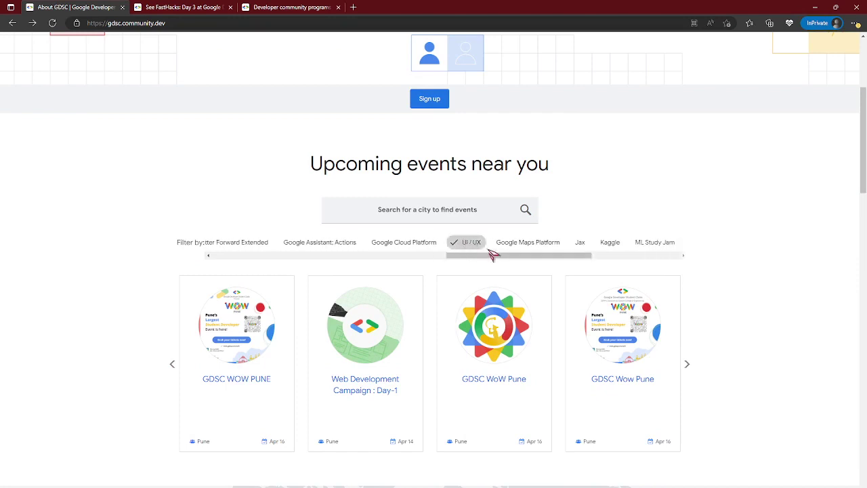
left_click(459, 246)
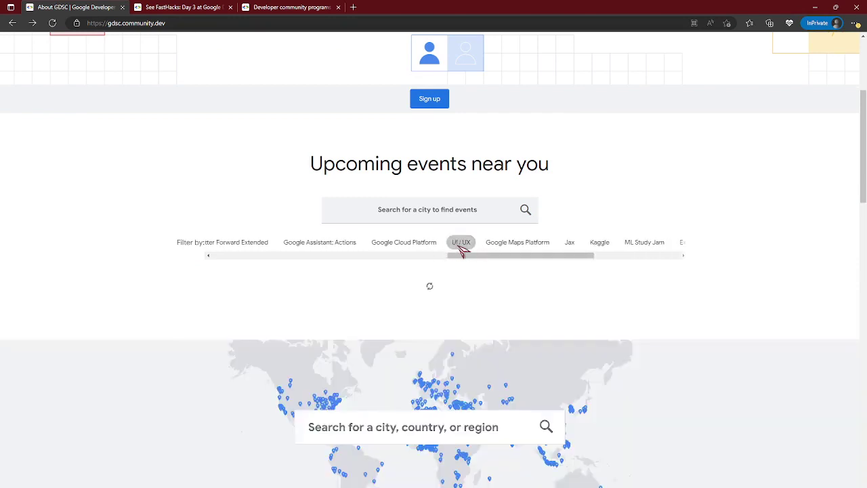
left_click(459, 246)
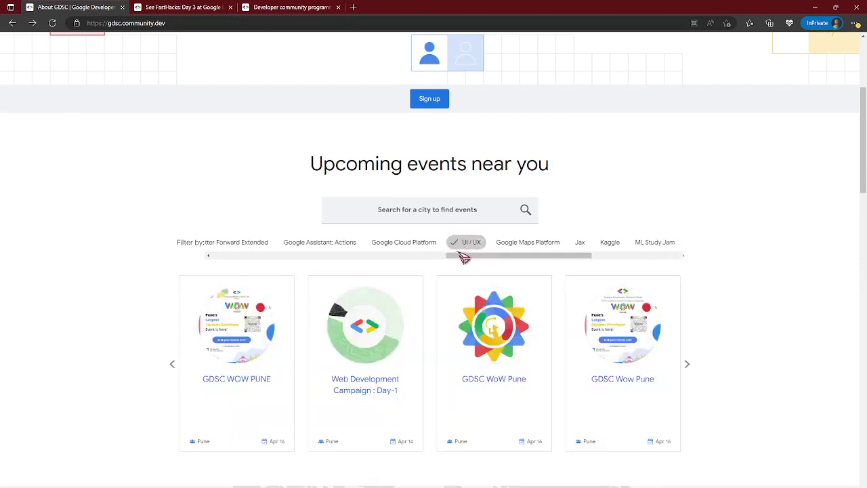
left_click_drag(461, 253, 442, 256)
Step: Browse the UI / UX events and open the FastHacks: Day 3 event page in a new tab
left_click(688, 366)
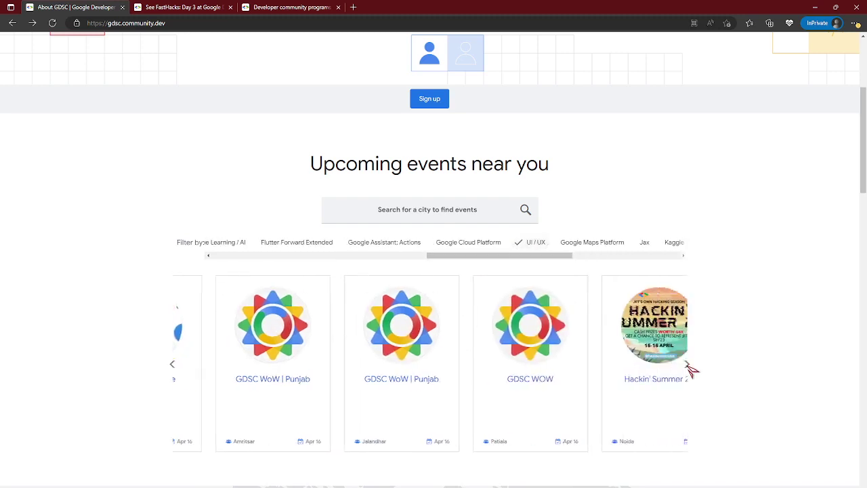
left_click(690, 370)
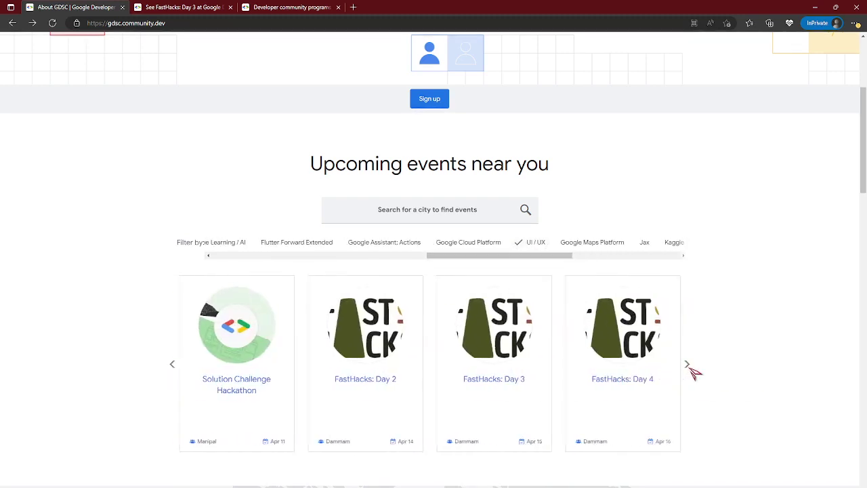
left_click(687, 365)
left_click(687, 365)
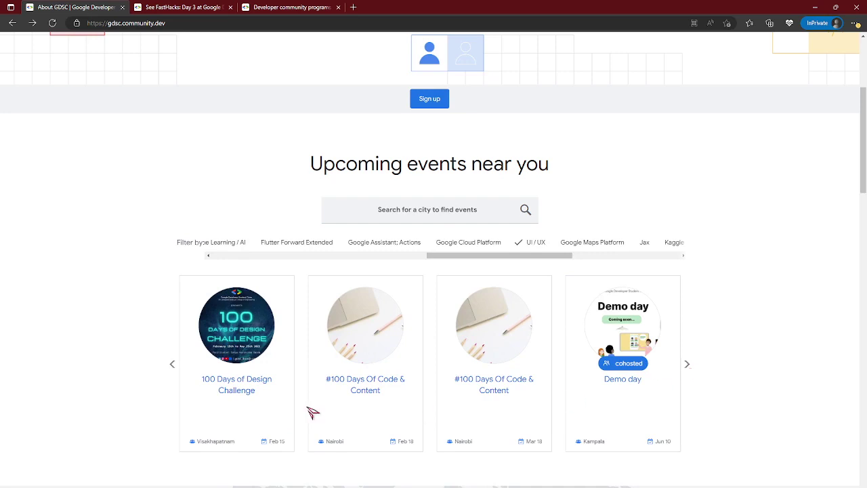
left_click(173, 365)
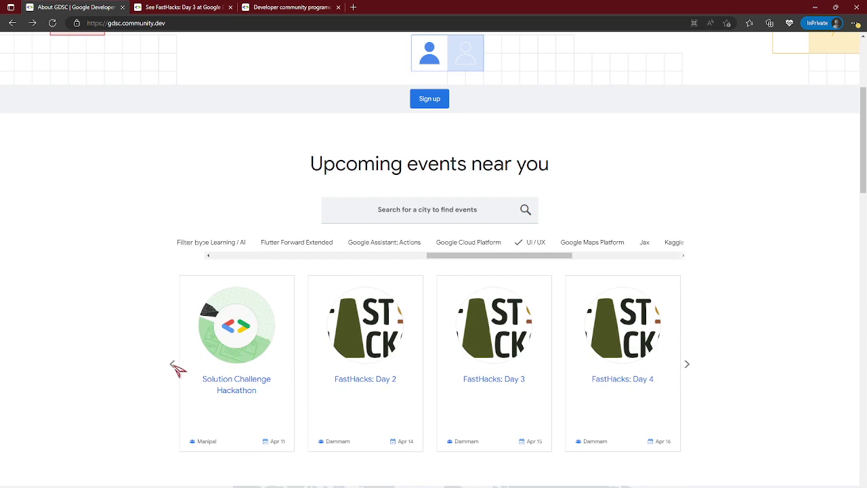
right_click(486, 379)
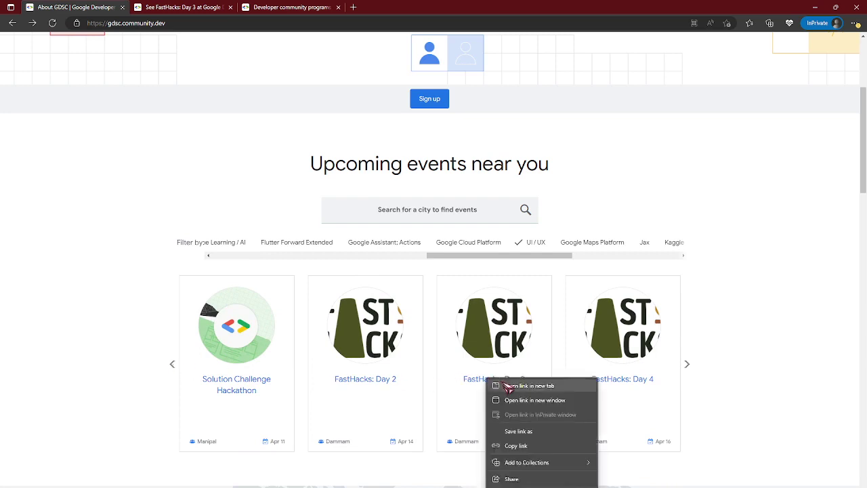
left_click(503, 385)
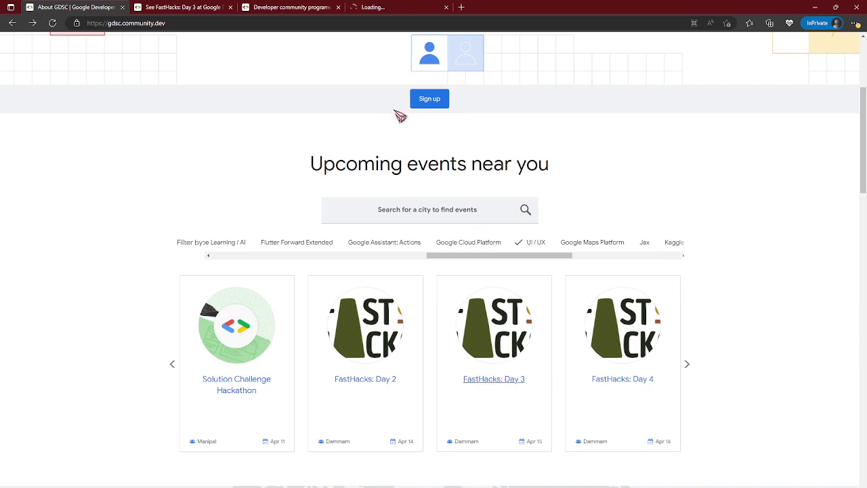
left_click(410, 9)
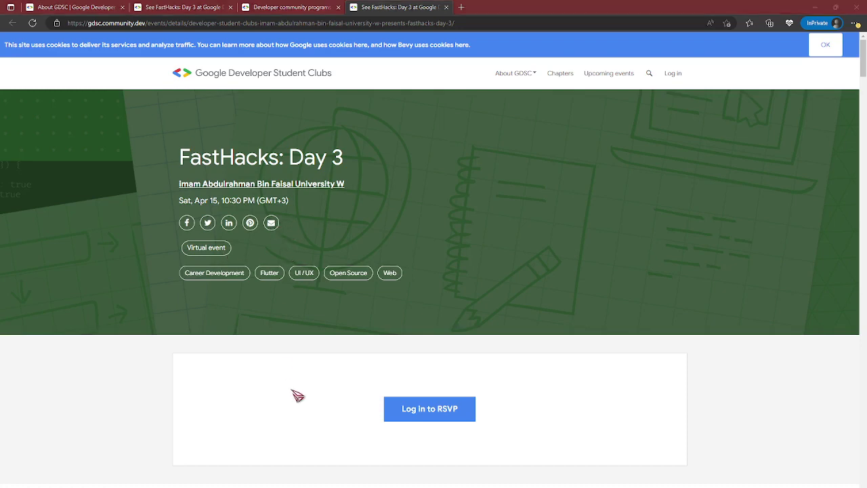
Step: Open the site's Google sign-in page and switch to the signed-in browser window showing the FastHacks: Day 3 event
key("alt+Tab")
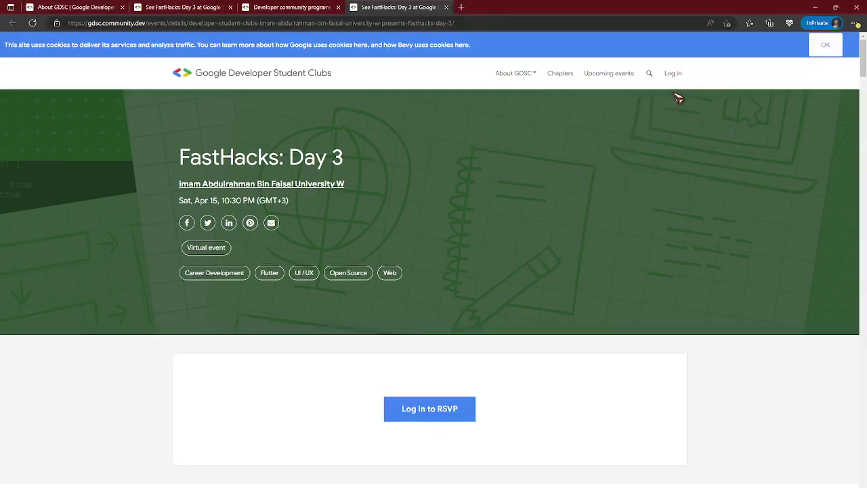
left_click(673, 74)
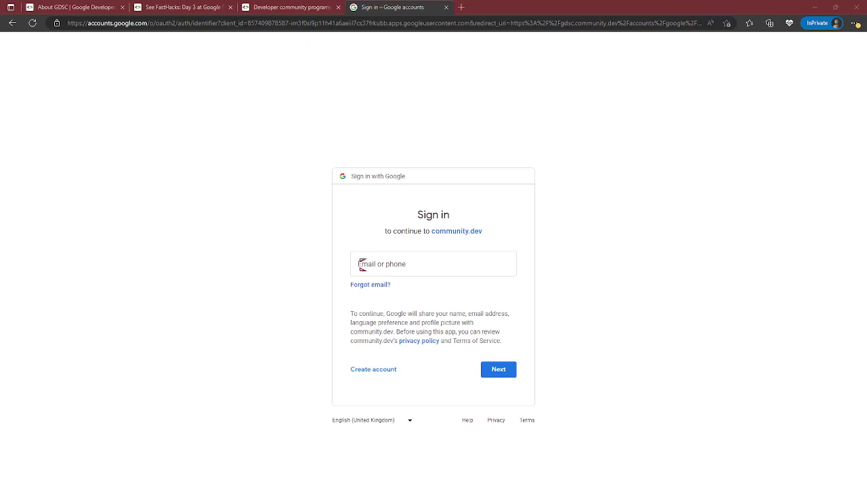
key("alt+Tab")
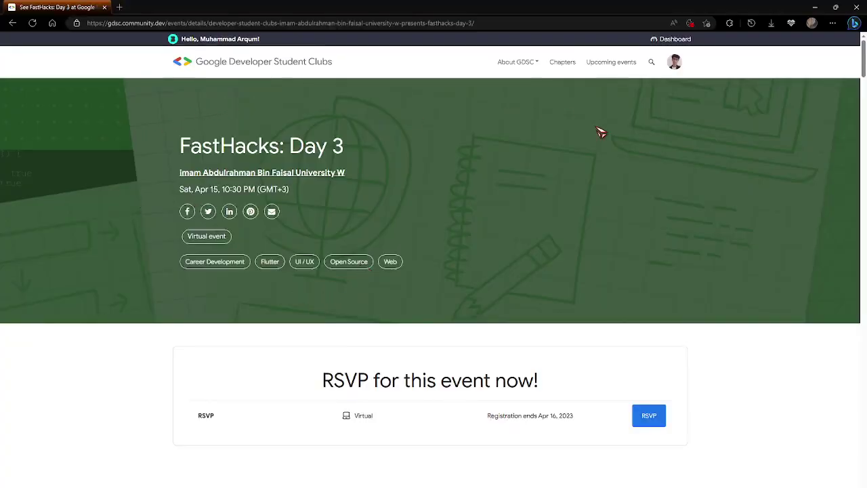
Step: Start the virtual RSVP for FastHacks: Day 3 and review the prefilled attendee information form
scroll(259, 407, "down", 1)
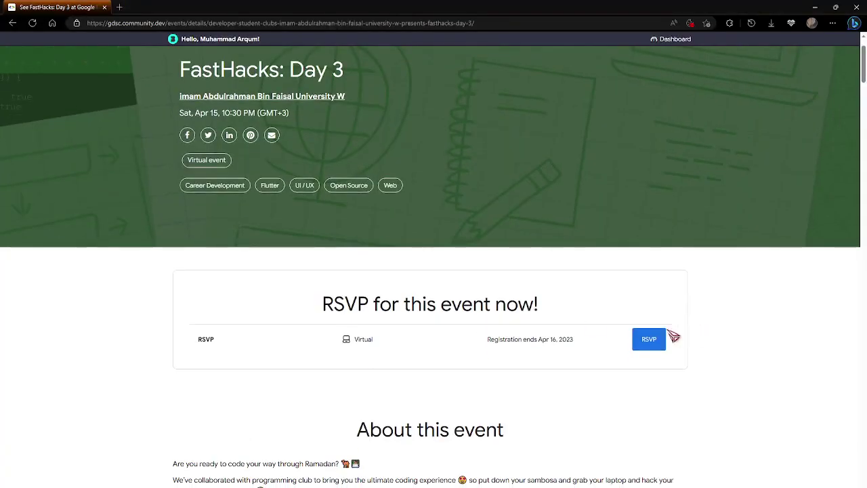
left_click(649, 342)
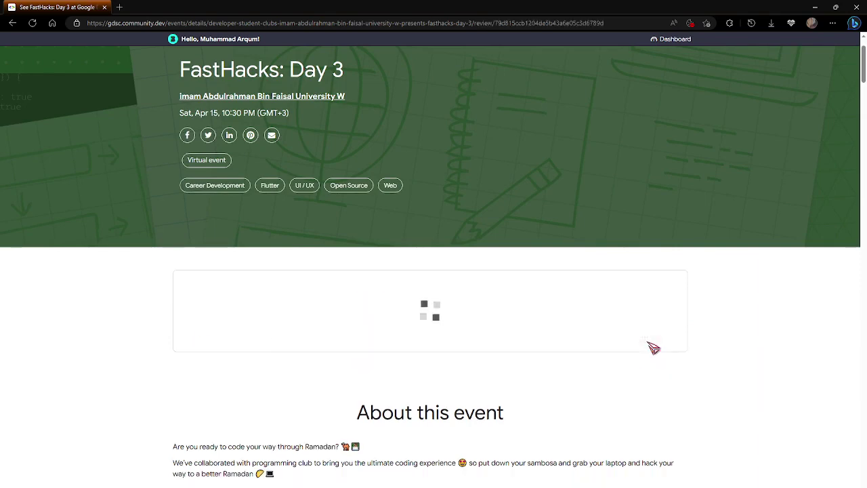
scroll(353, 347, "down", 2)
scroll(351, 345, "down", 2)
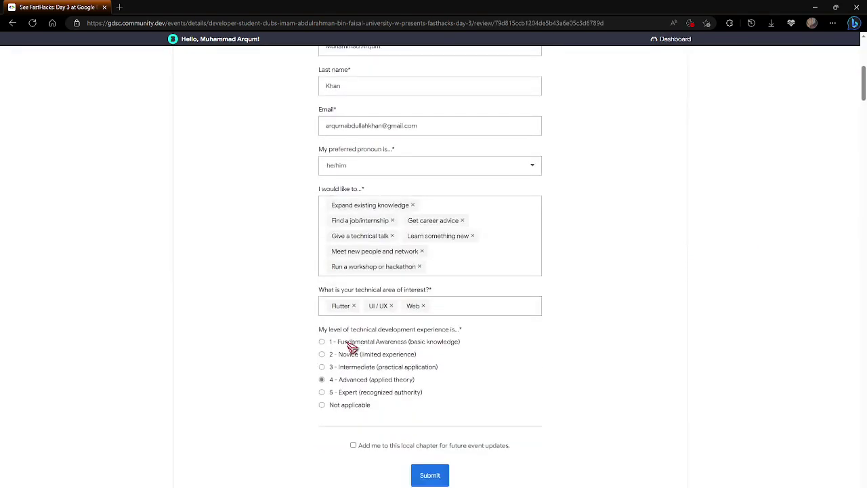
scroll(342, 342, "up", 1)
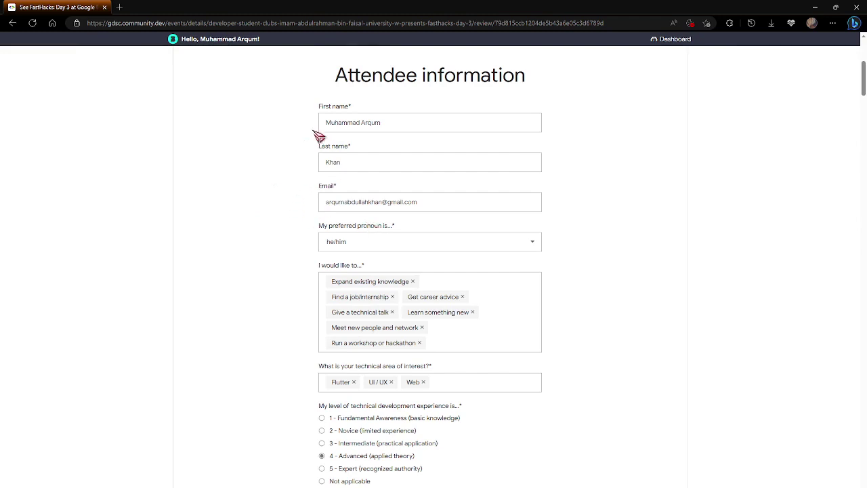
scroll(360, 120, "down", 2)
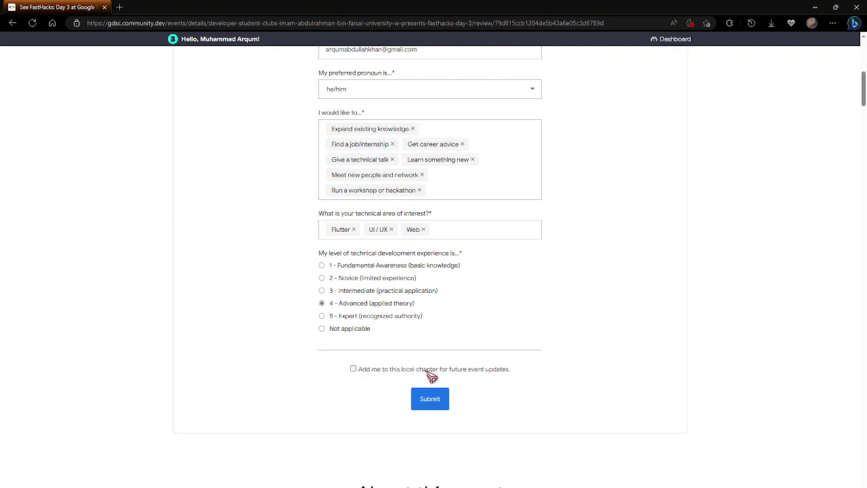
scroll(433, 366, "up", 3)
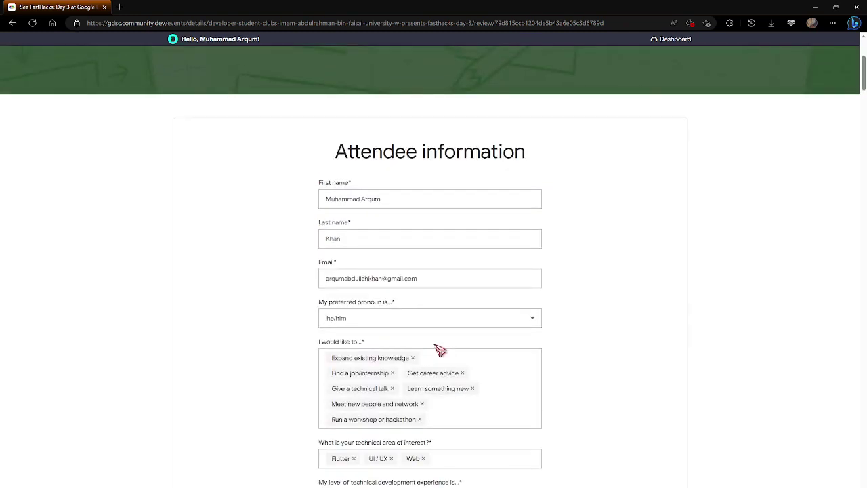
scroll(439, 349, "up", 2)
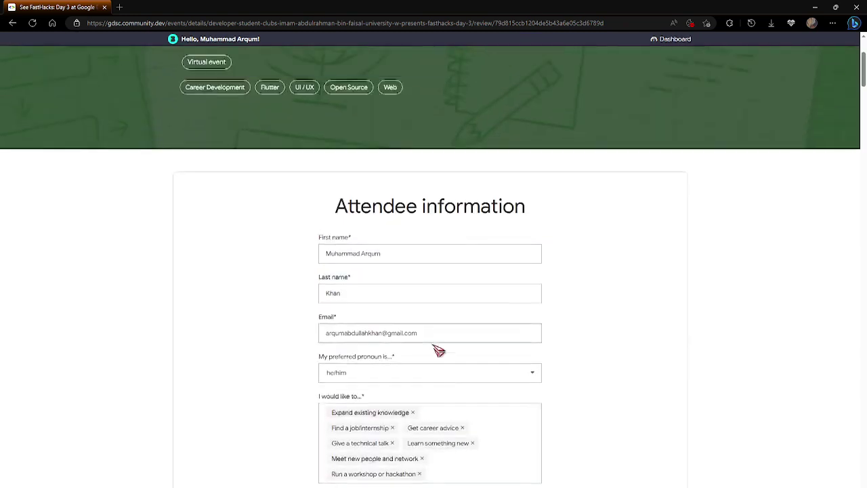
scroll(431, 344, "down", 6)
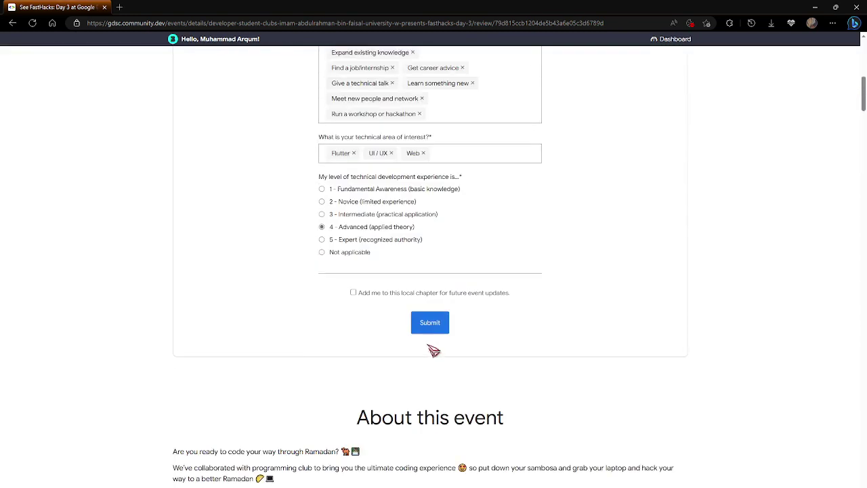
Step: Opt in to the local chapter's future event updates and submit the RSVP form
left_click(353, 292)
scroll(287, 213, "up", 3)
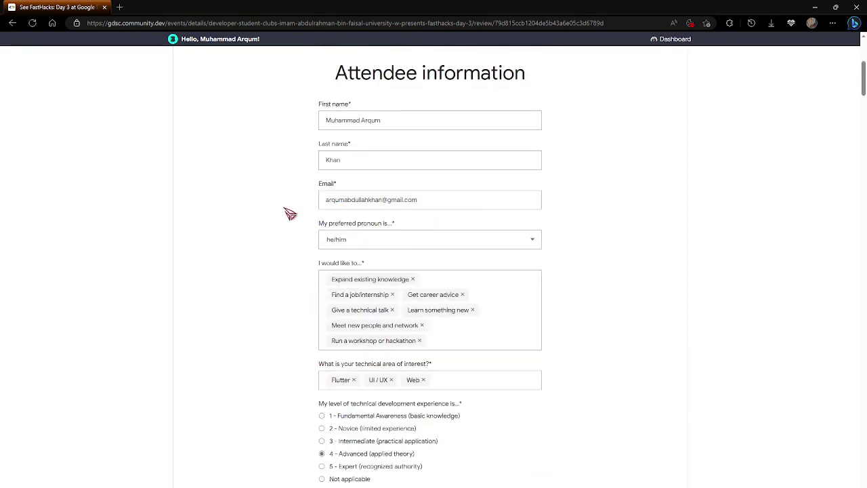
scroll(294, 223, "down", 4)
left_click(439, 252)
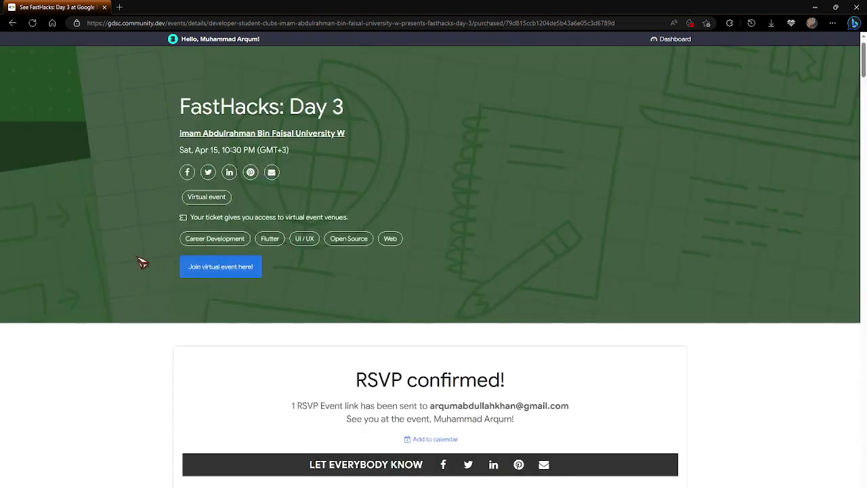
Step: Check the date and time of the FastHacks: Day 3 event and the web address of its RSVP confirmation page
scroll(143, 263, "up", 1)
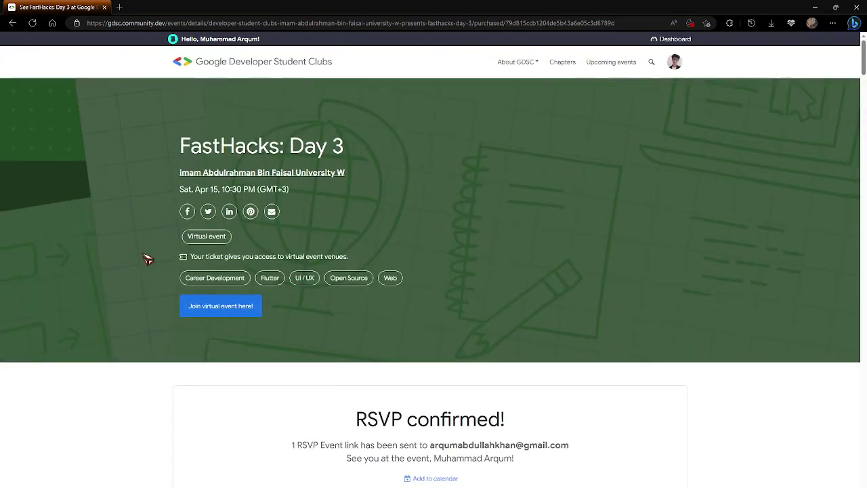
double_click(201, 190)
left_click_drag(201, 190, 257, 185)
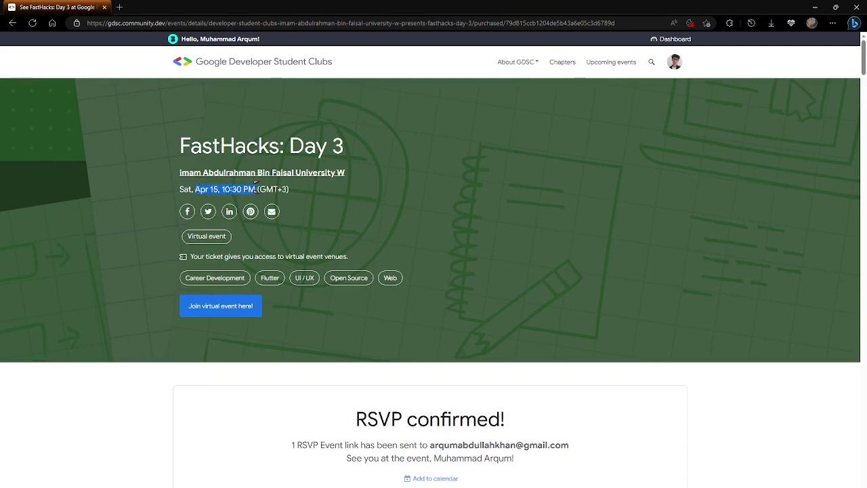
left_click(362, 193)
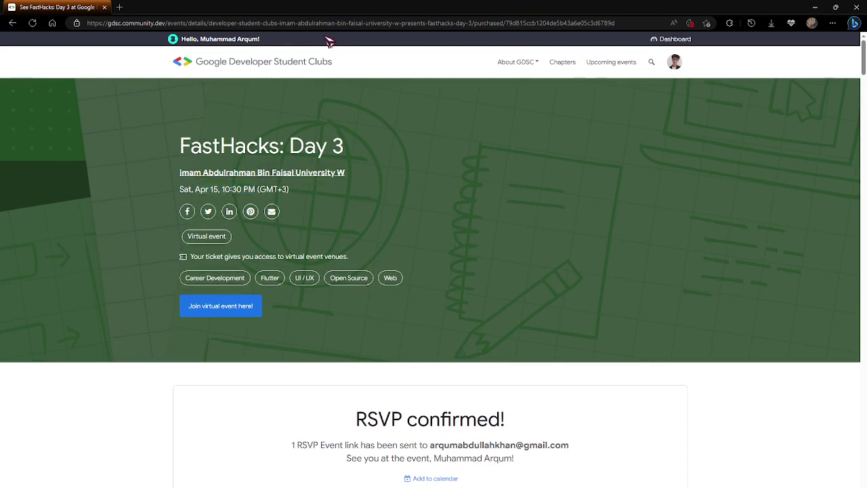
left_click(393, 27)
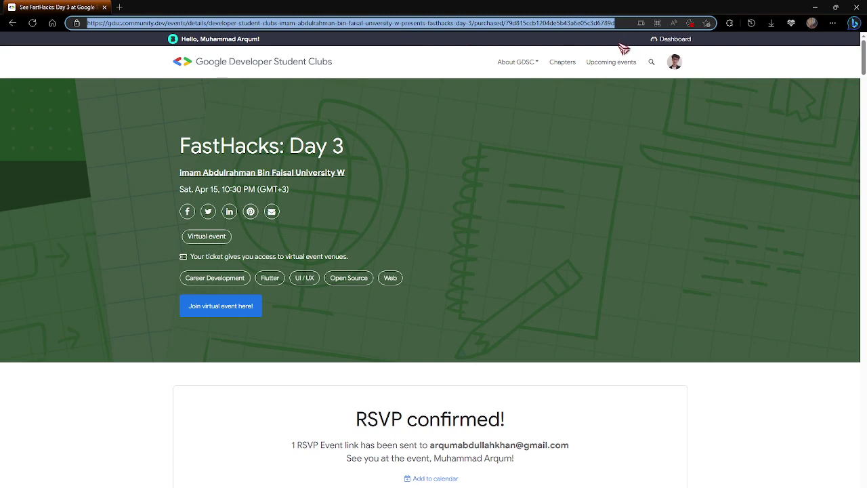
Step: Read the RSVP confirmation message on the FastHacks: Day 3 event page
left_click(574, 199)
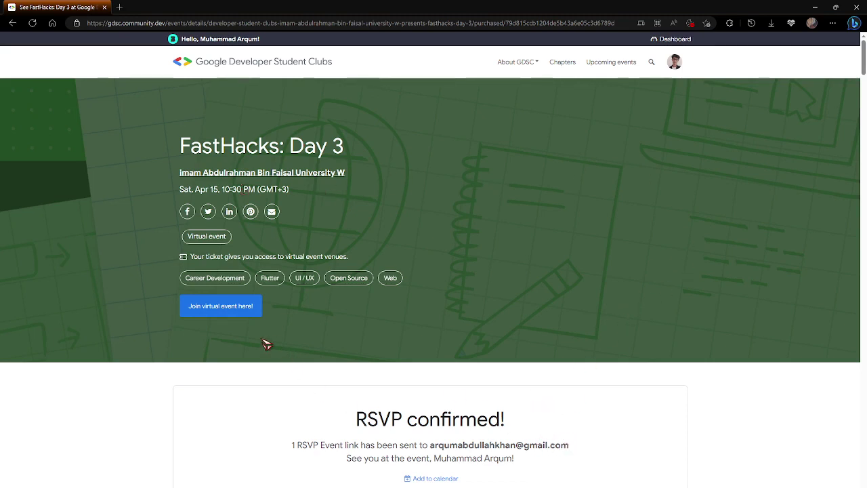
scroll(267, 345, "down", 1)
left_click_drag(360, 343, 505, 374)
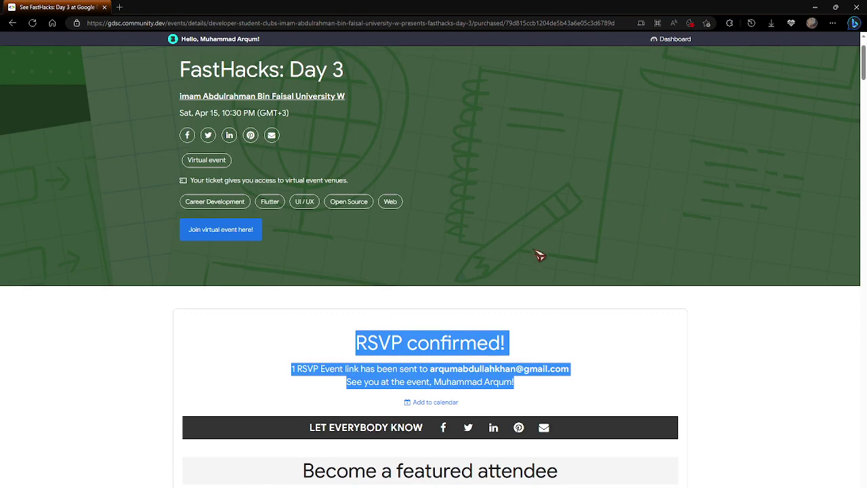
scroll(535, 257, "up", 1)
left_click(272, 381)
Step: Examine the featured attendee request form beneath the RSVP confirmation, and return to the event header
scroll(274, 376, "down", 5)
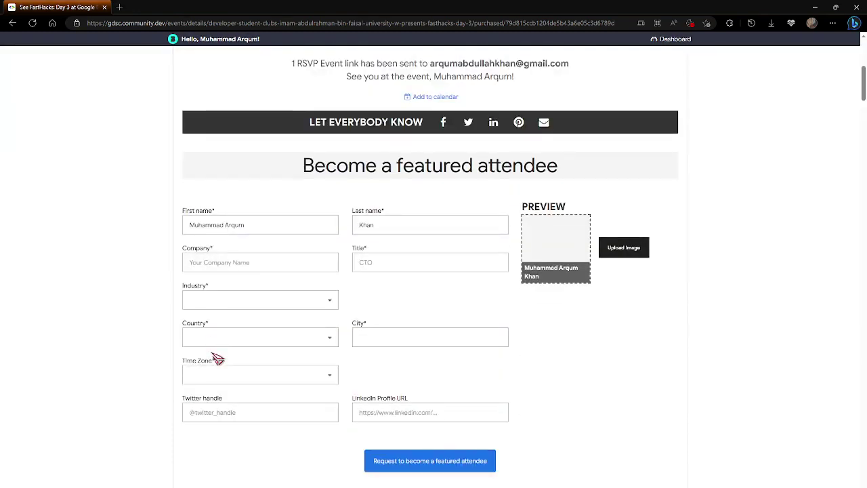
triple_click(332, 163)
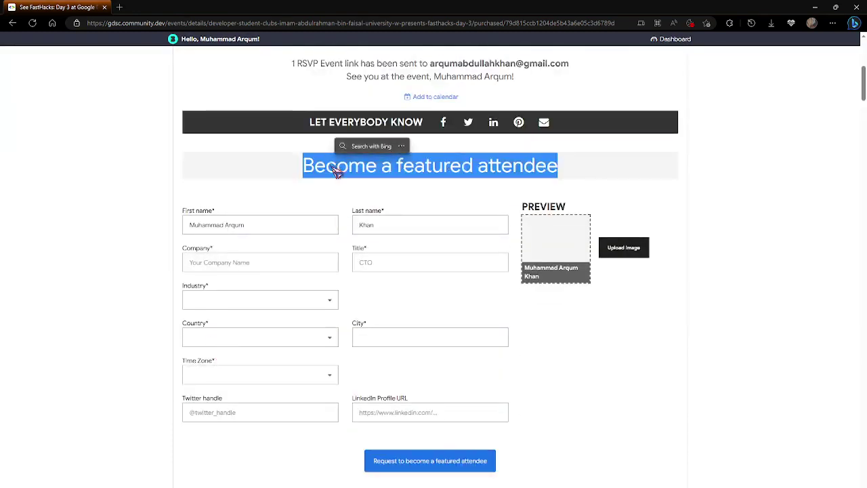
left_click(614, 359)
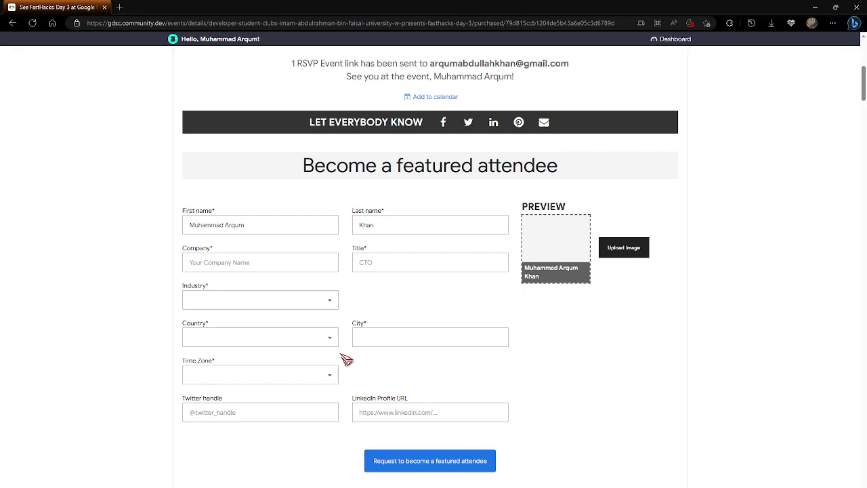
scroll(346, 359, "up", 5)
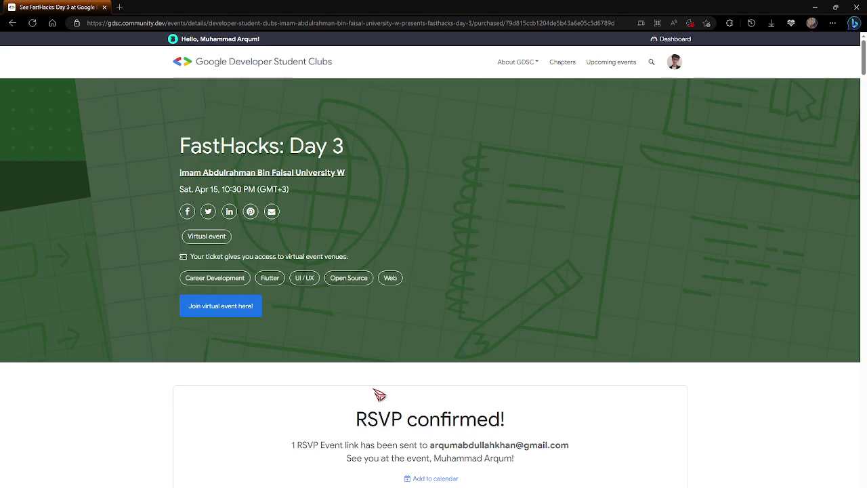
Step: Switch to the Google Developer Student Clubs home page in the InPrivate window and browse its other UI / UX events and topic filters
left_click(815, 7)
left_click(71, 6)
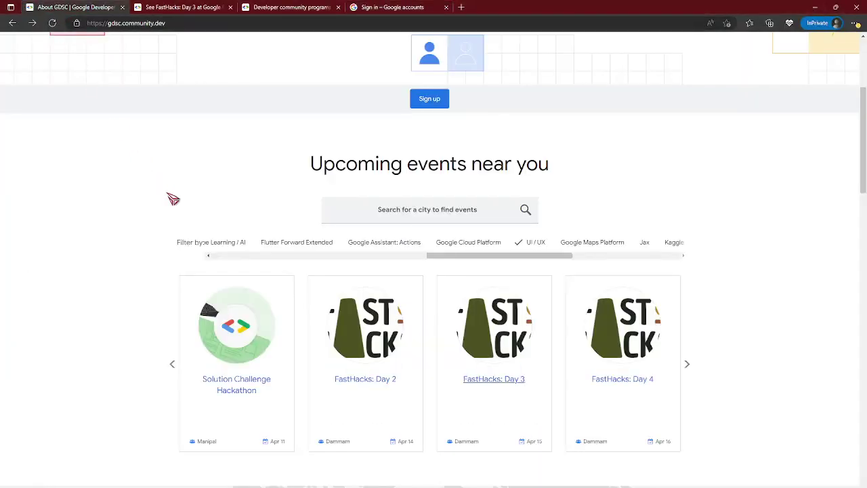
left_click(174, 364)
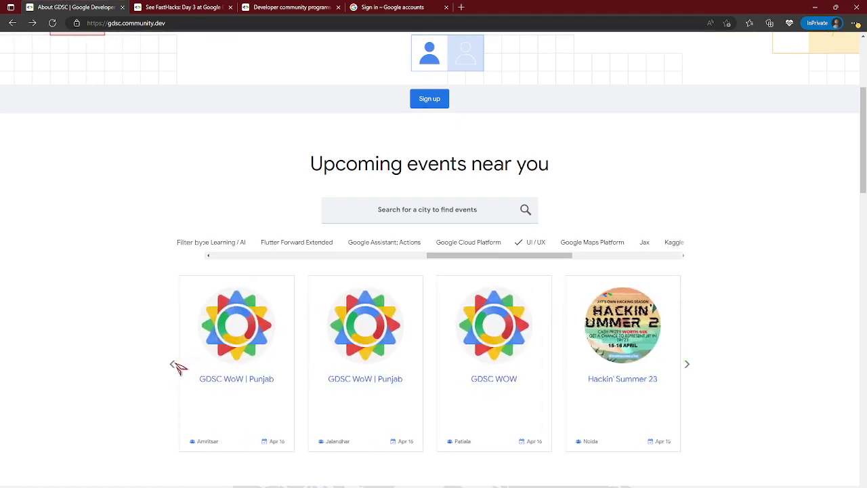
left_click(173, 365)
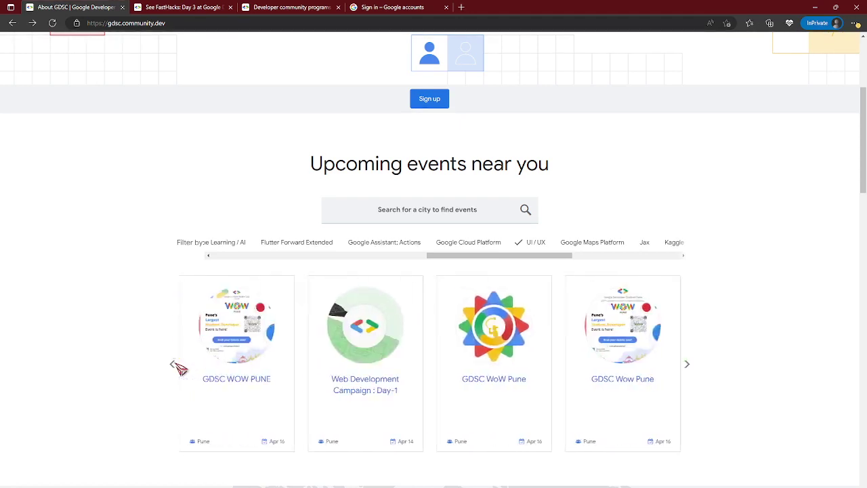
left_click_drag(465, 256, 297, 280)
Step: Check the web address of the Google Developer Student Clubs home page and return to its upcoming events section
scroll(296, 282, "up", 4)
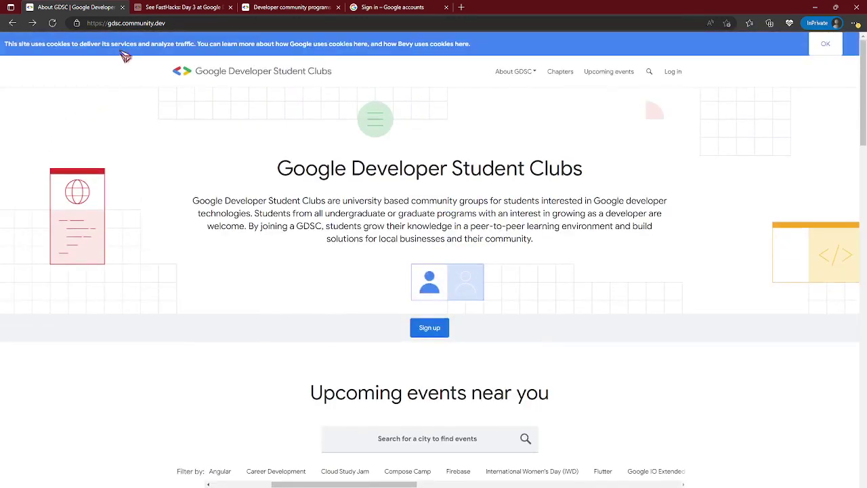
left_click(126, 26)
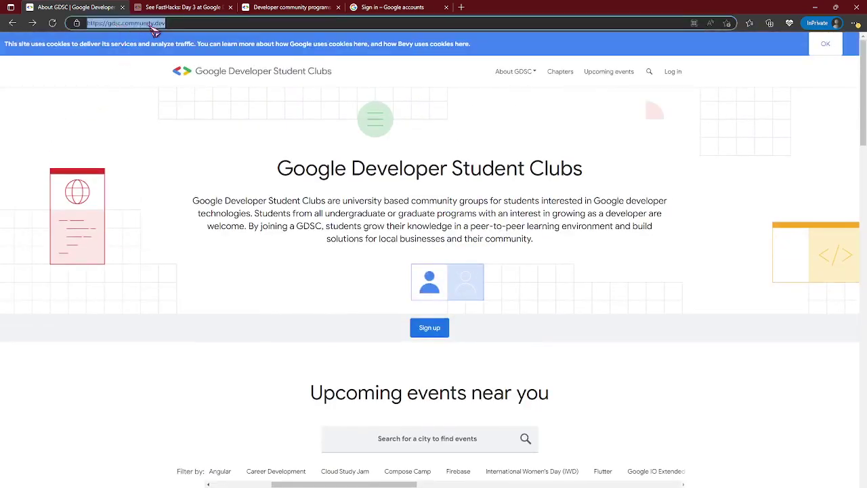
left_click(201, 197)
scroll(201, 197, "down", 3)
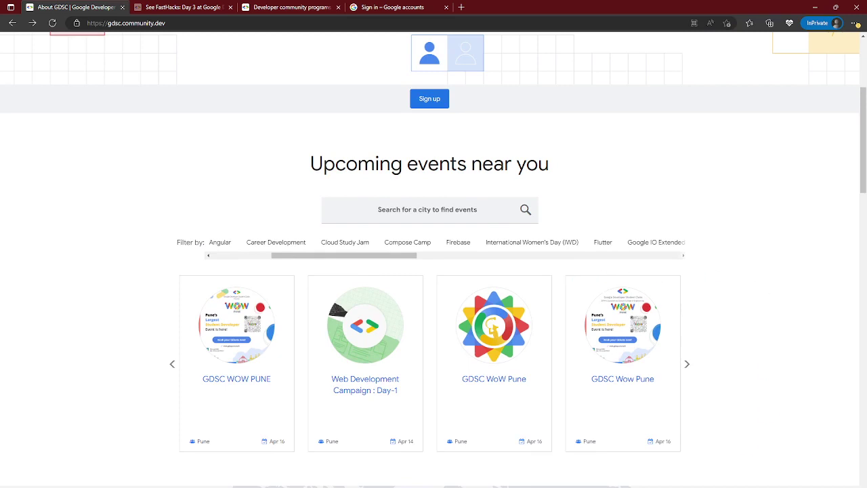